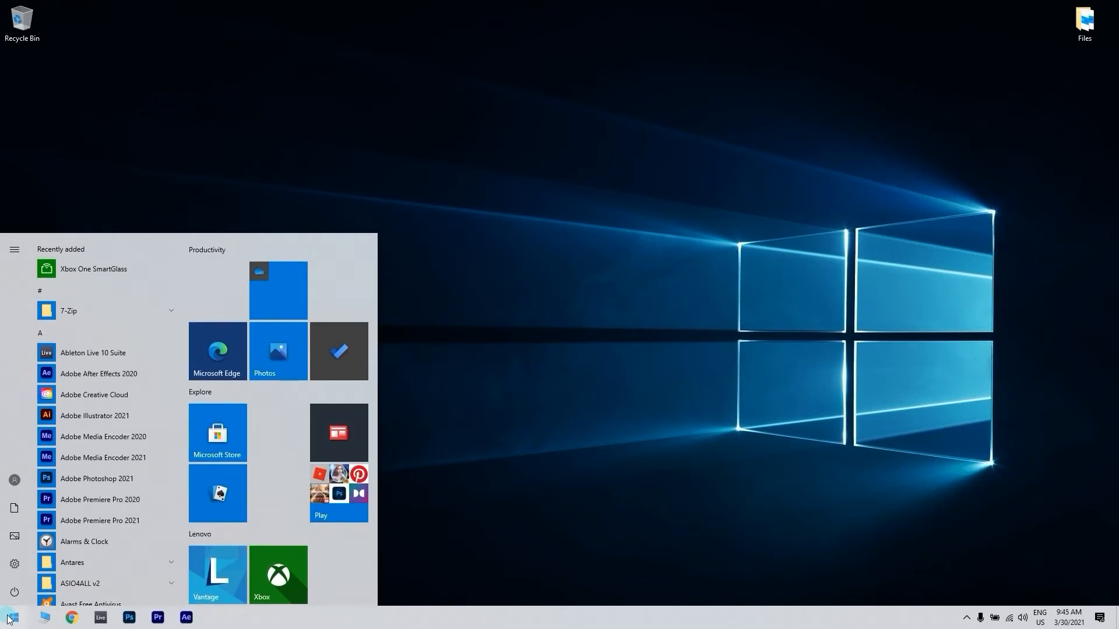
pyautogui.write('settings')
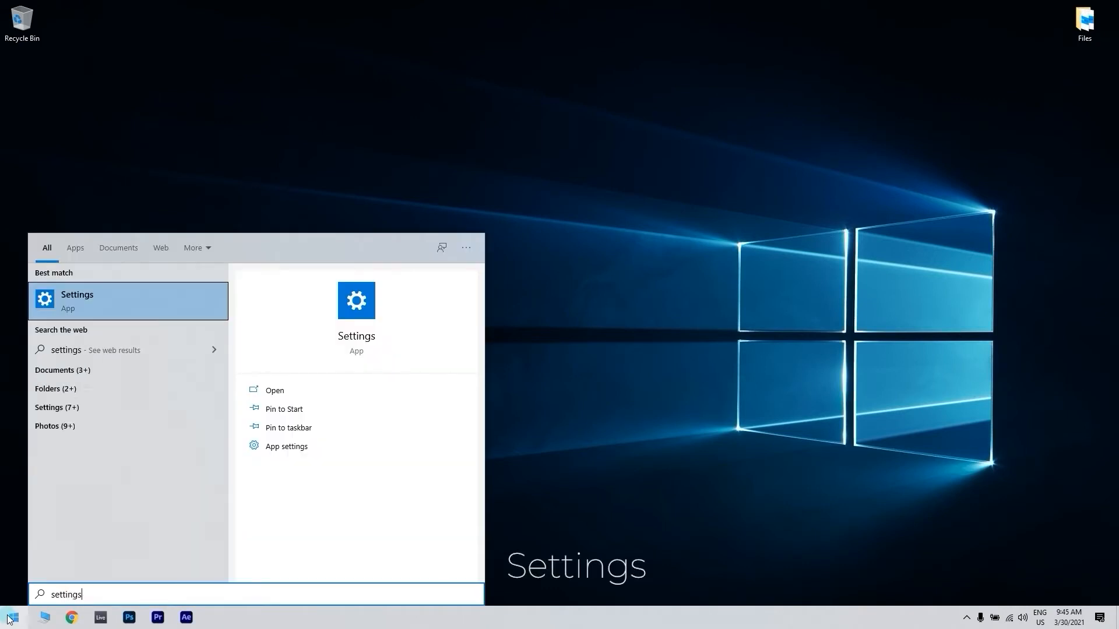
# Launch Settings from Start search and go to Update & Security's Windows Update page.
pyautogui.click(163, 296)
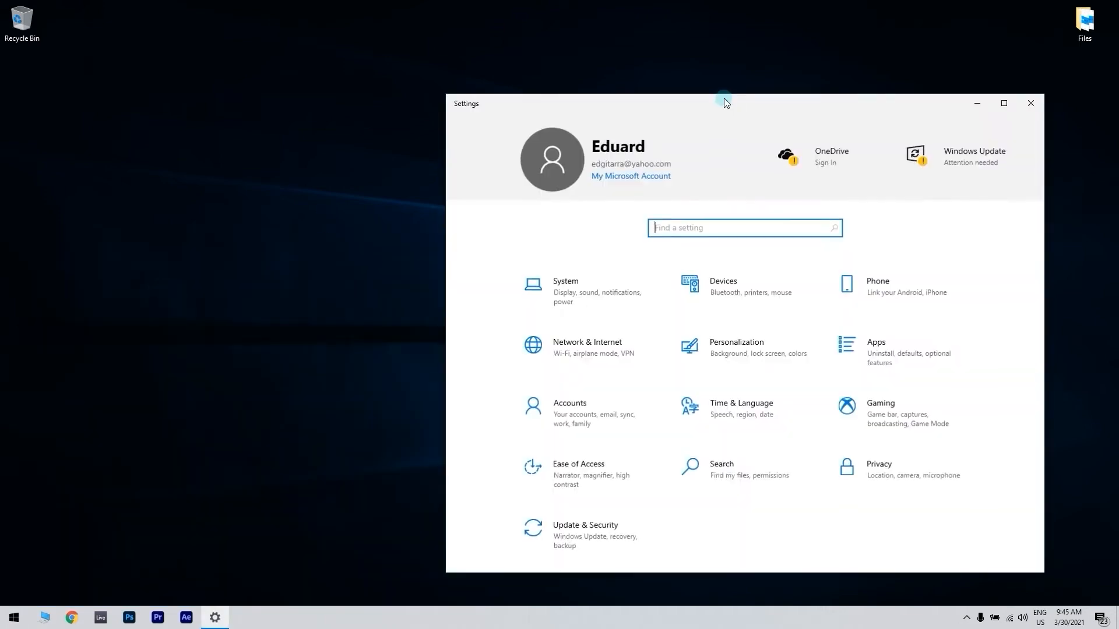
pyautogui.moveTo(724, 103); pyautogui.dragTo(487, 58)
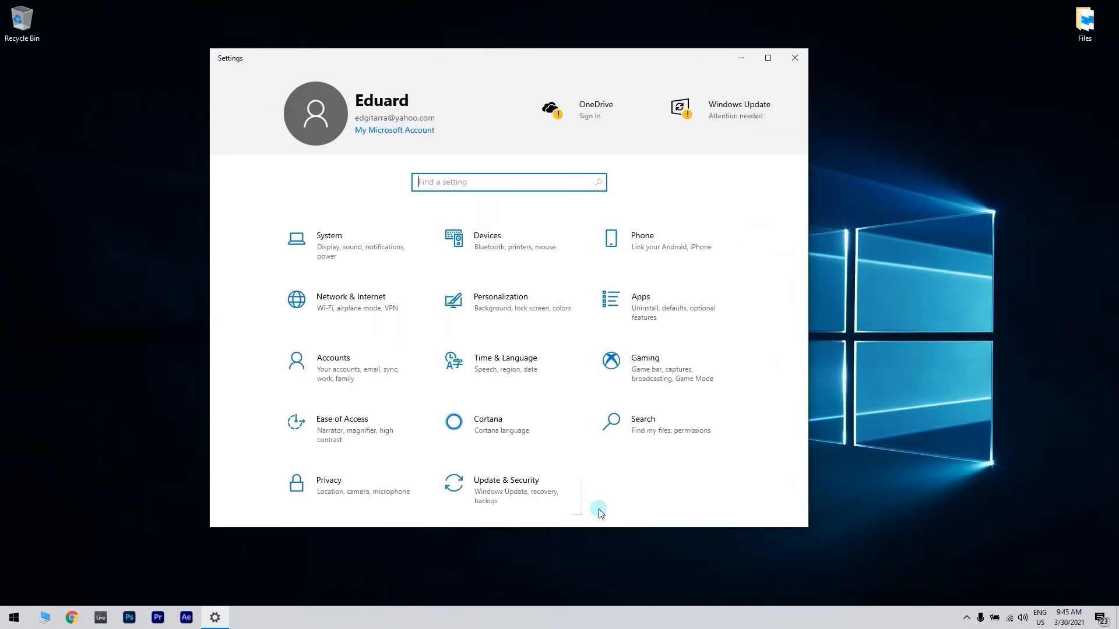
pyautogui.click(537, 489)
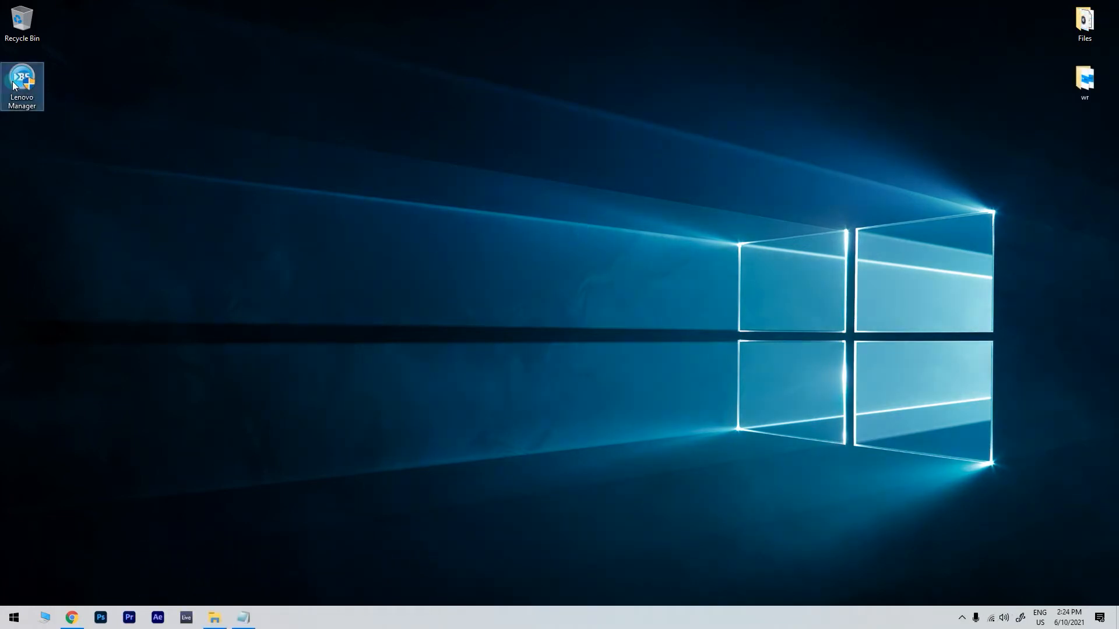
# Show the Compatibility properties of the Lenovo Manager desktop shortcut.
pyautogui.rightClick(22, 83)
pyautogui.click(50, 326)
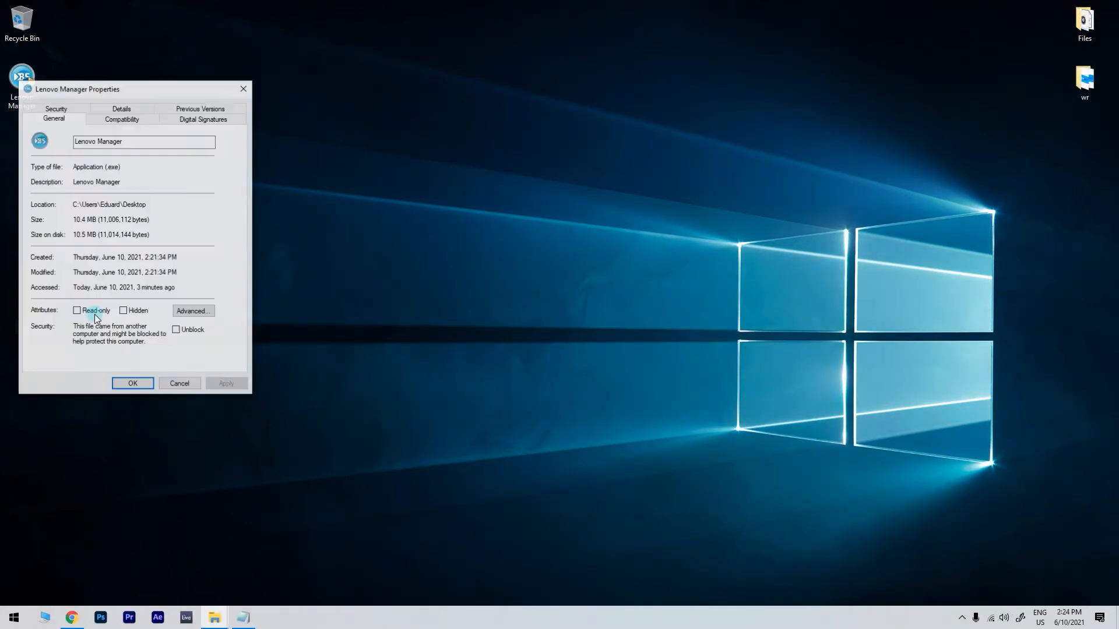
pyautogui.moveTo(163, 88); pyautogui.dragTo(499, 110)
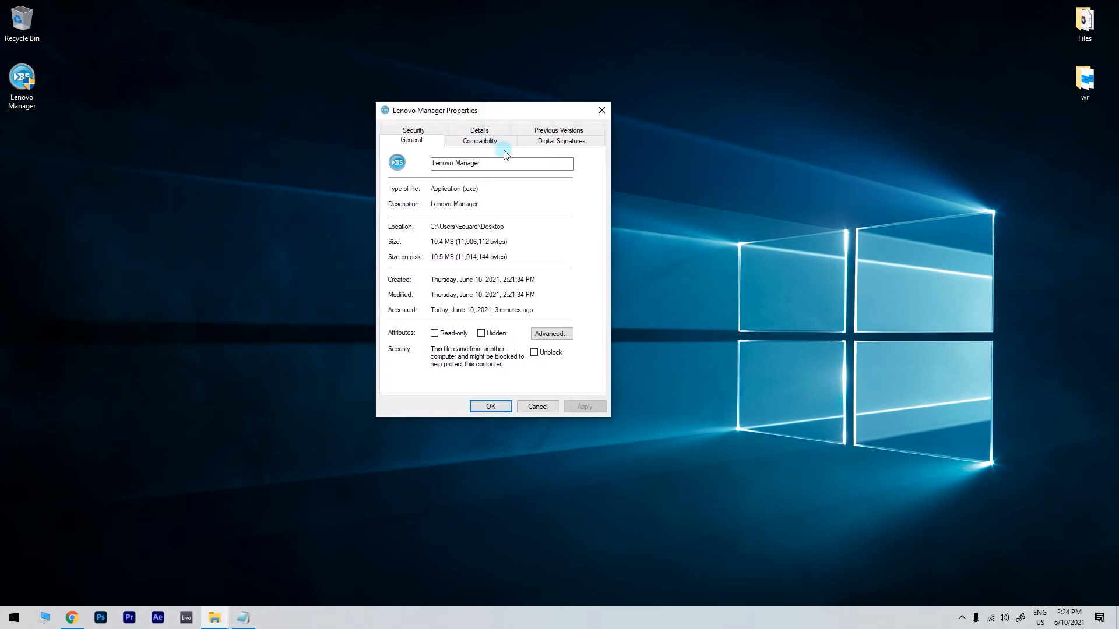
pyautogui.click(480, 141)
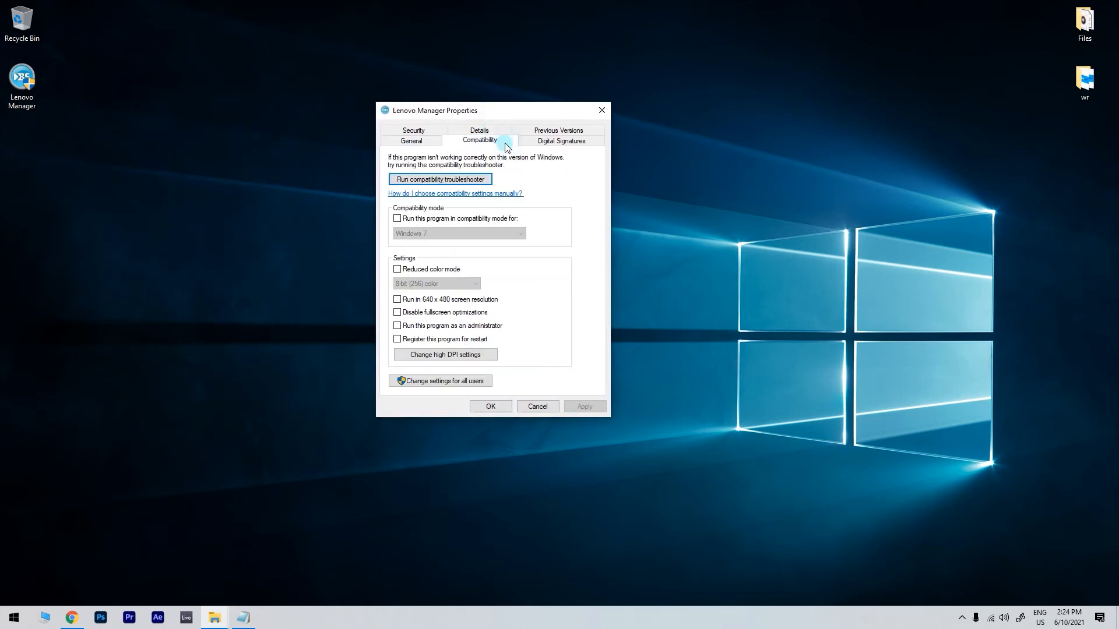
# Enable compatibility mode for Windows 7 and apply it to Lenovo Manager.
pyautogui.click(399, 219)
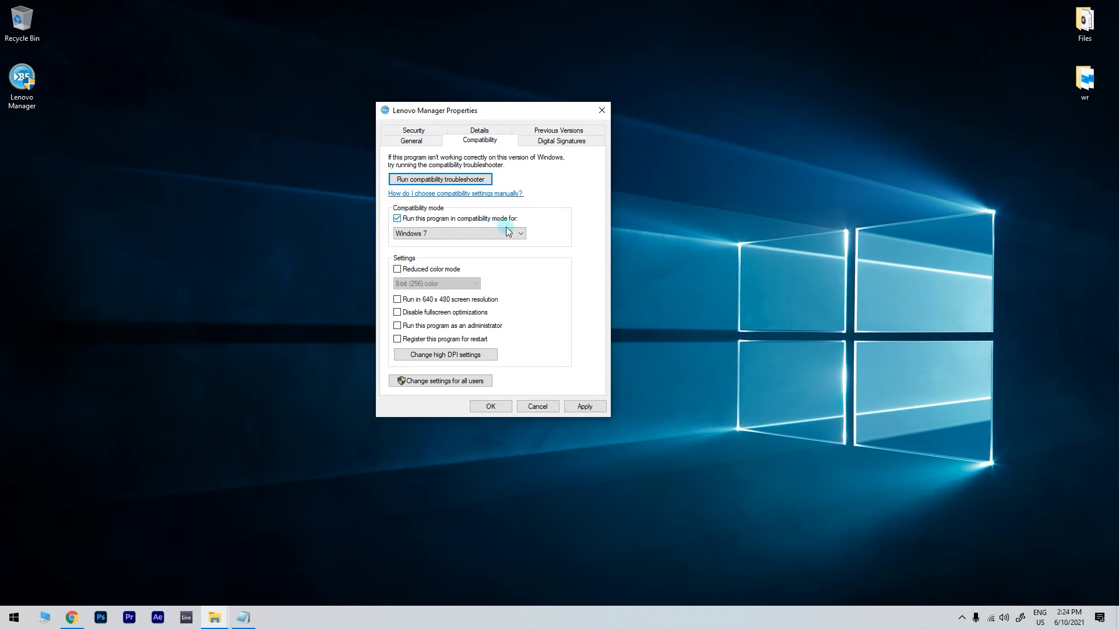
pyautogui.click(517, 234)
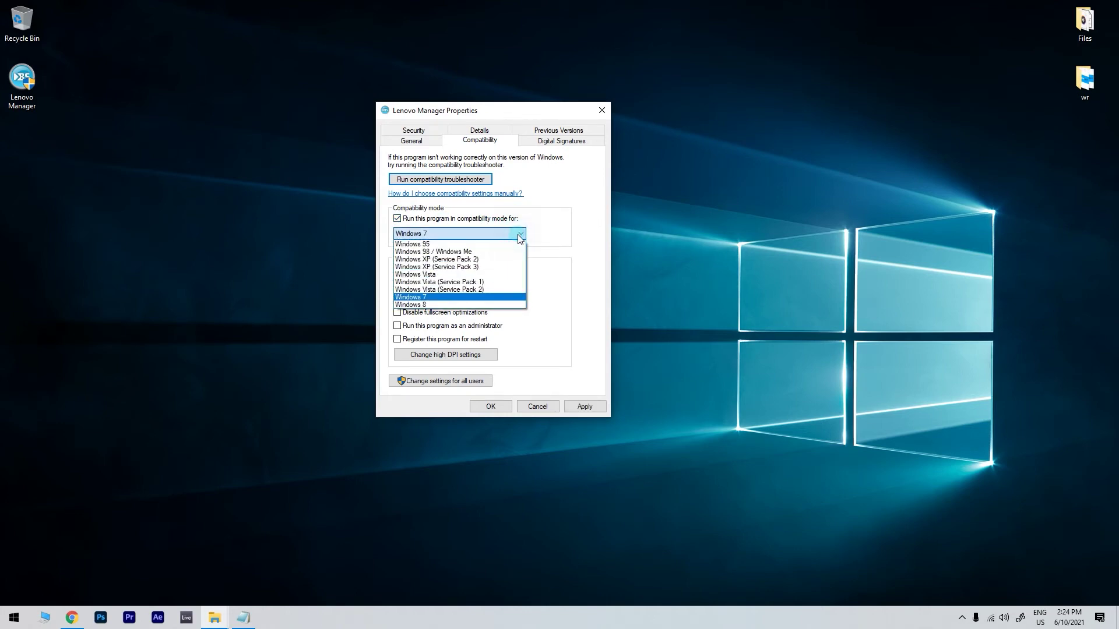
pyautogui.click(429, 297)
pyautogui.click(584, 406)
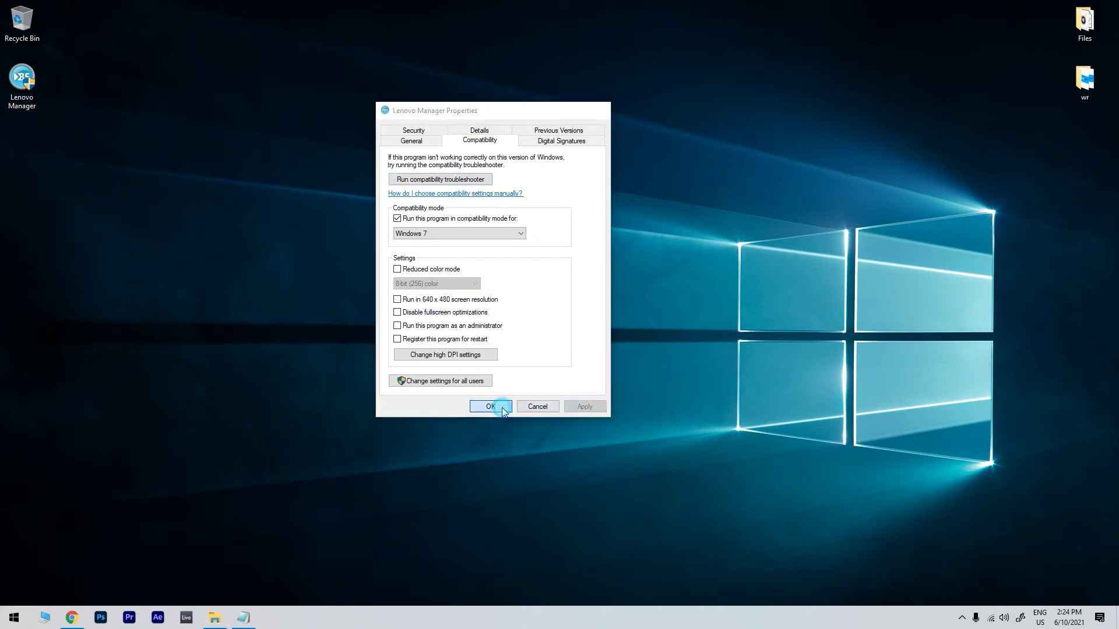
pyautogui.click(490, 407)
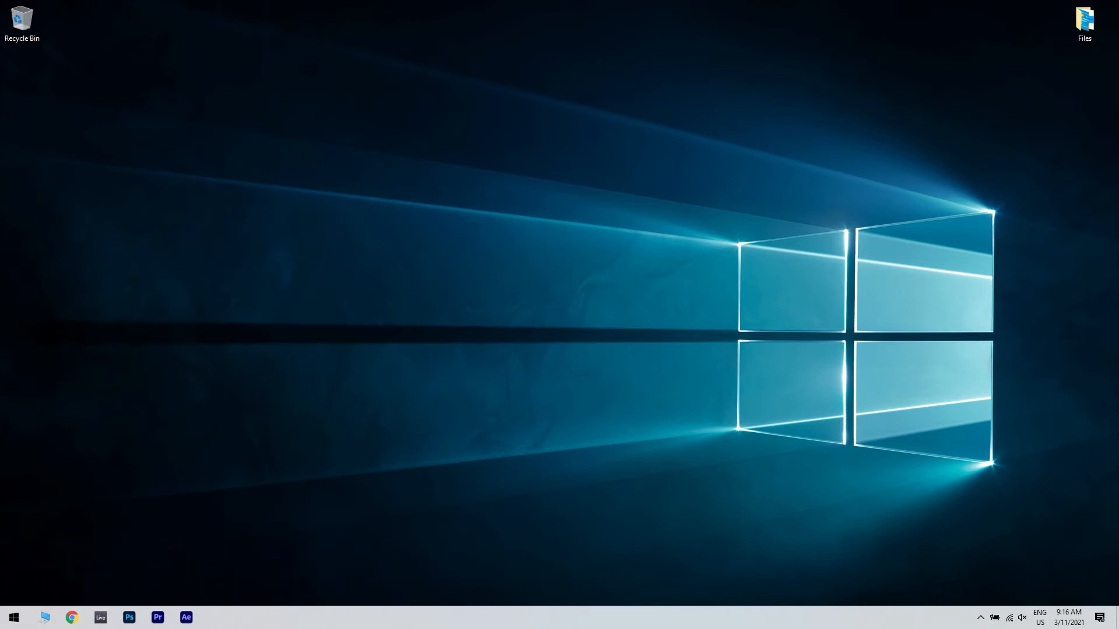
# Launch Device Manager and start uninstalling the NVIDIA GeForce RTX 2060 display adapter.
pyautogui.click(14, 618)
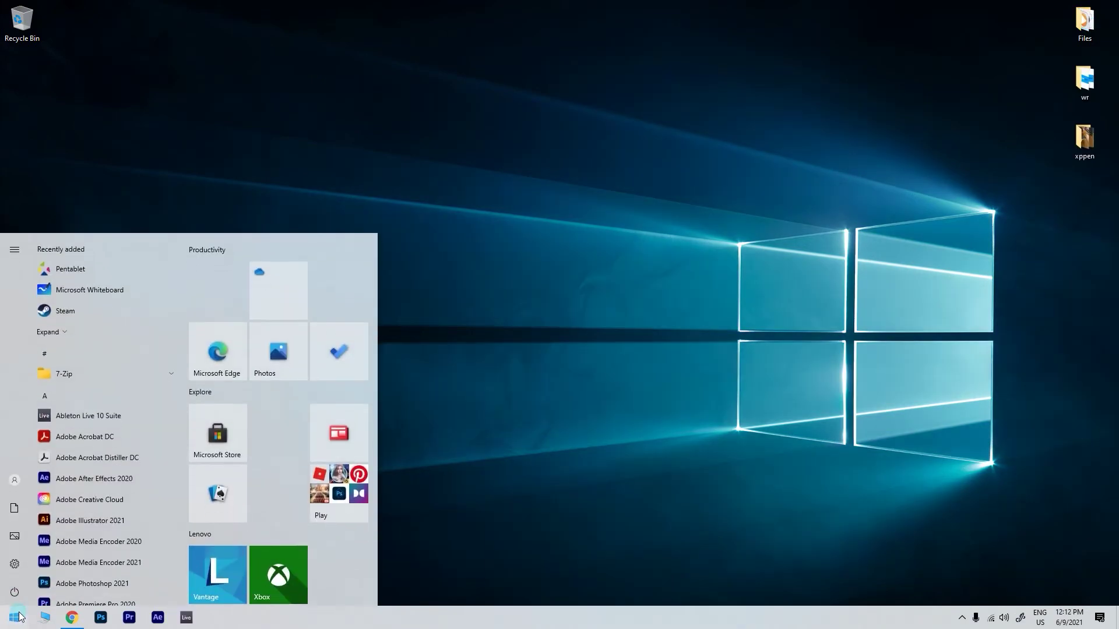
pyautogui.write('devi')
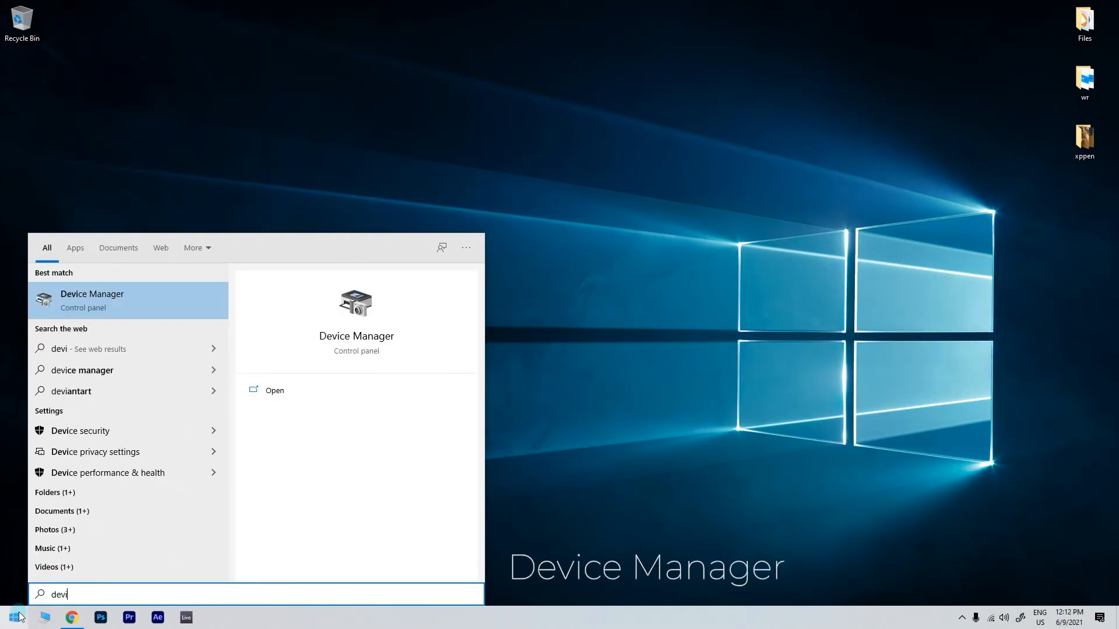
pyautogui.write('ce manager')
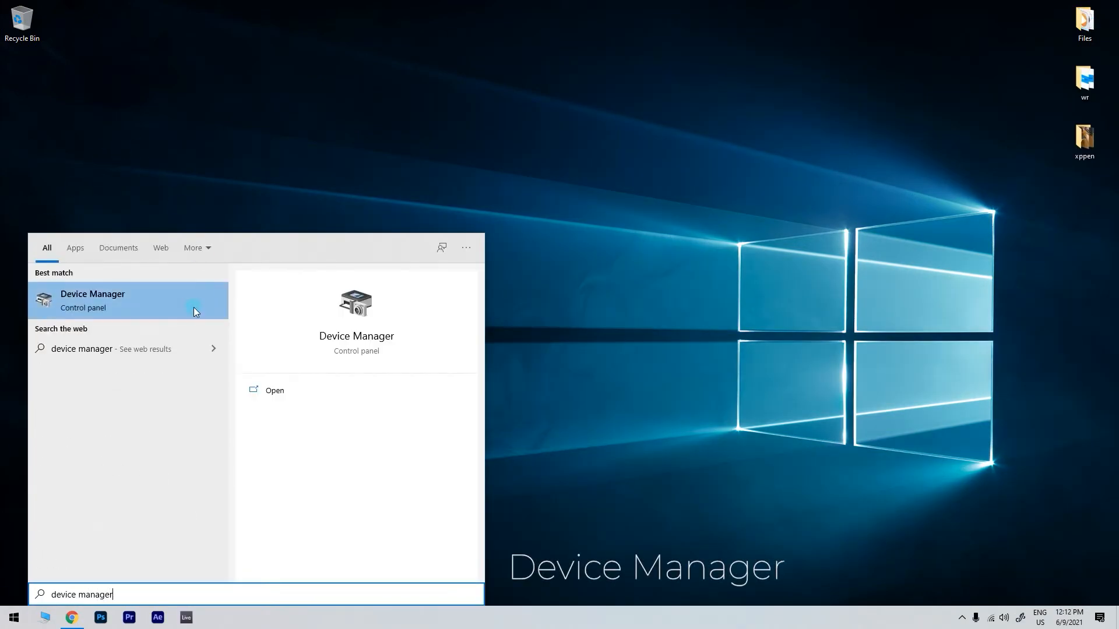
pyautogui.click(194, 306)
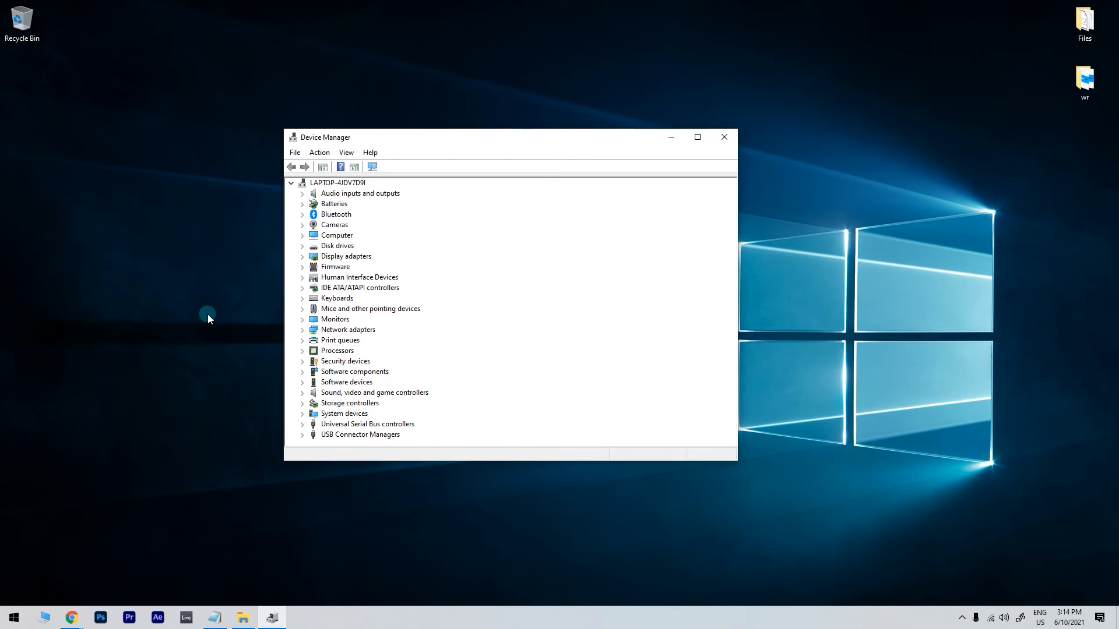
pyautogui.click(303, 256)
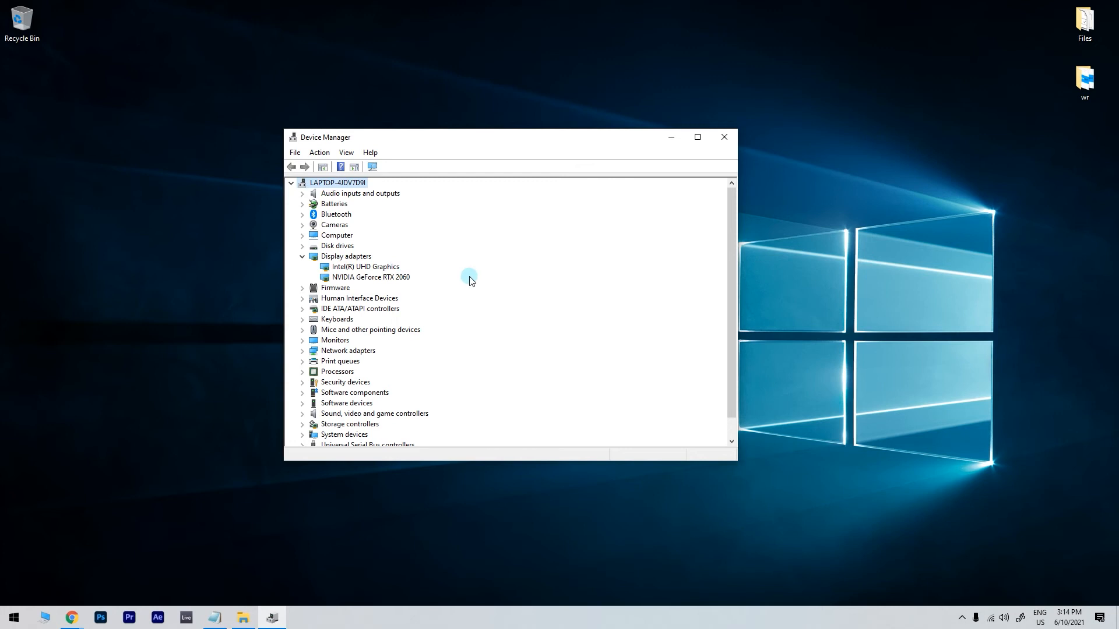
pyautogui.rightClick(398, 277)
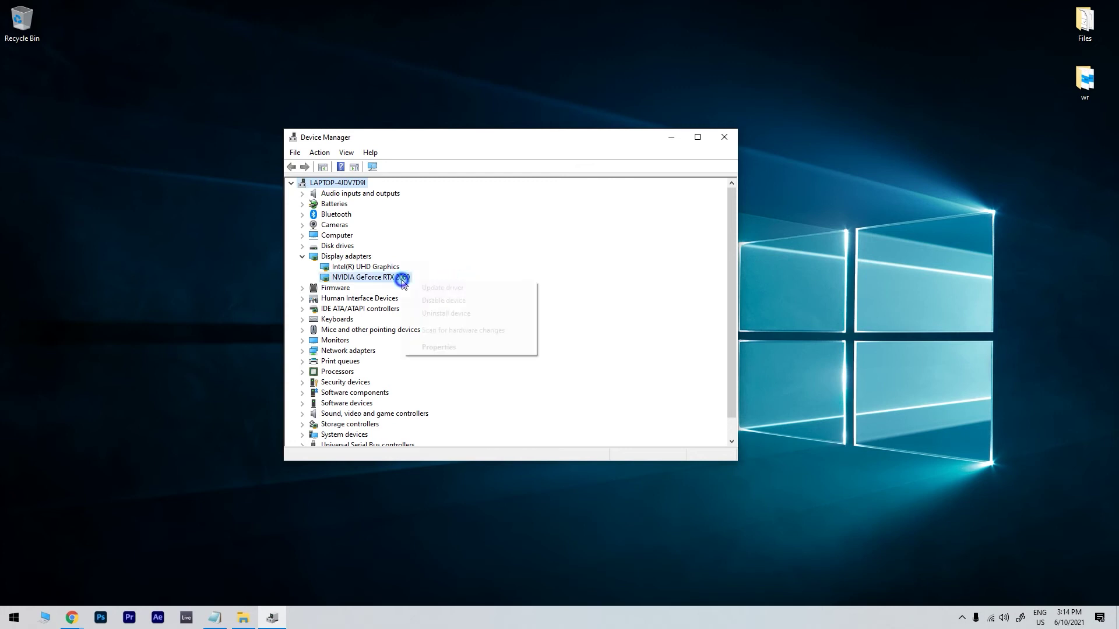
pyautogui.click(516, 315)
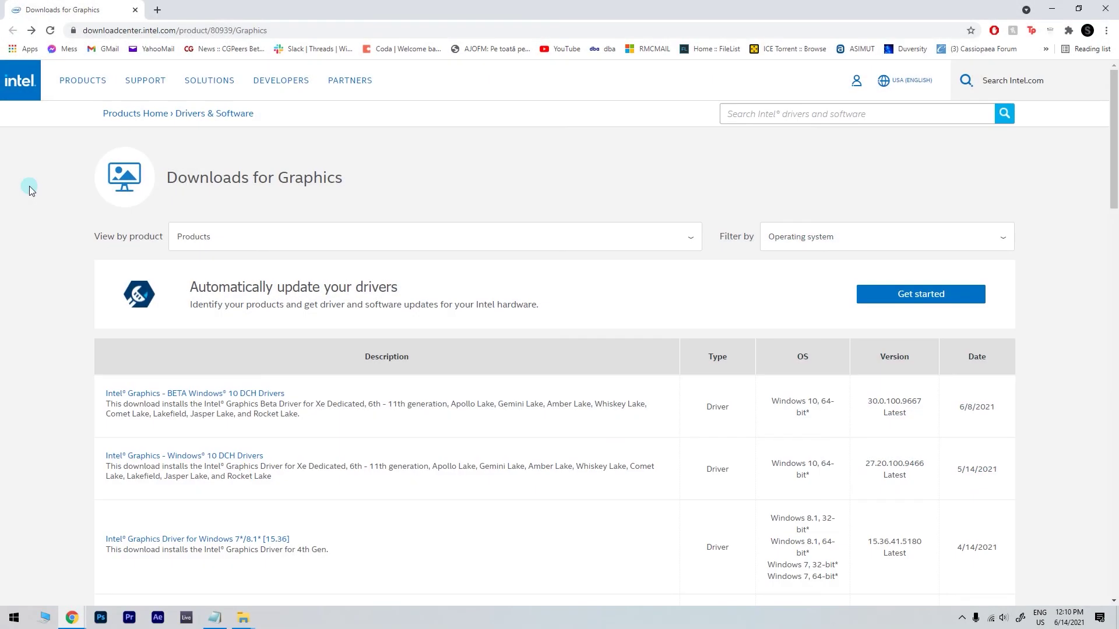
pyautogui.scroll(-2, 29, 187)
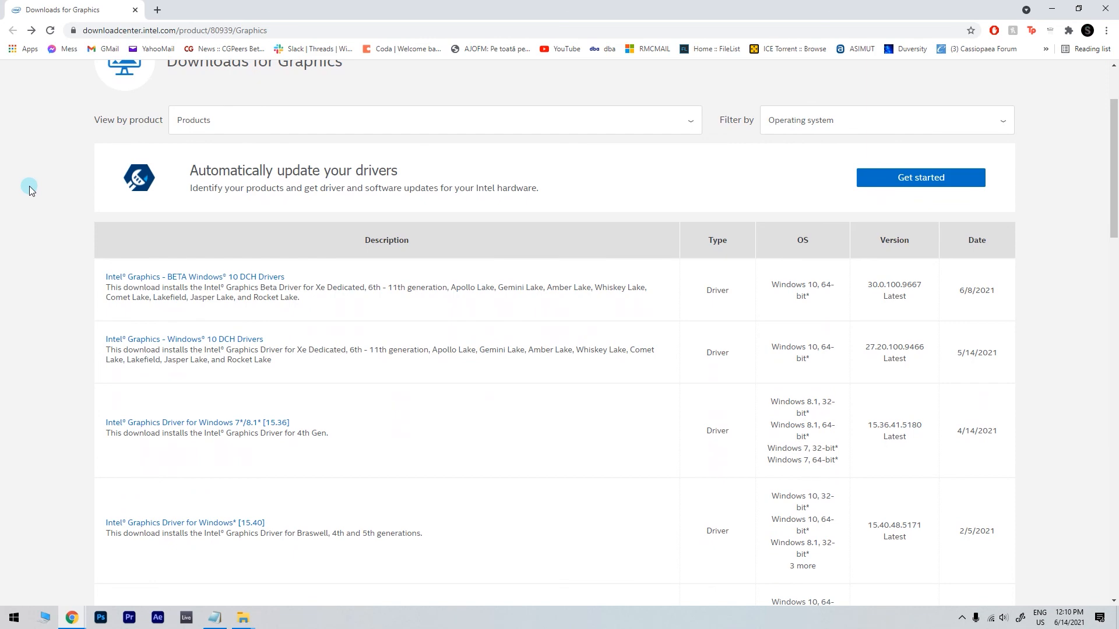
pyautogui.scroll(-1, 29, 186)
# Download the Windows 10 DCH driver igfx_win10_100.9466.exe to the Desktop.
pyautogui.click(184, 280)
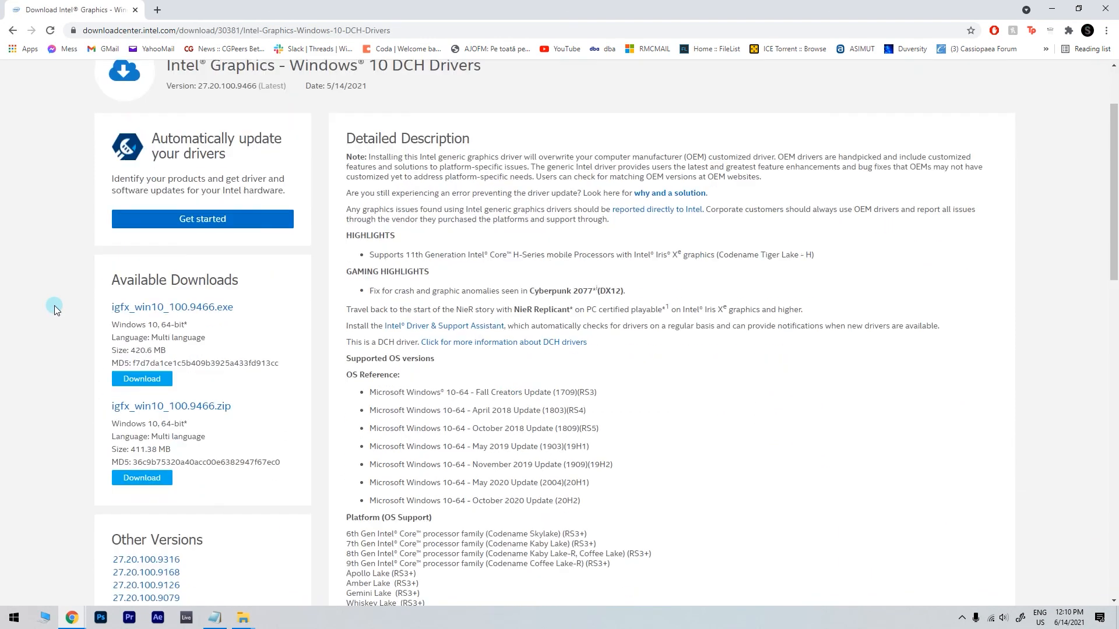
pyautogui.scroll(-1, 54, 305)
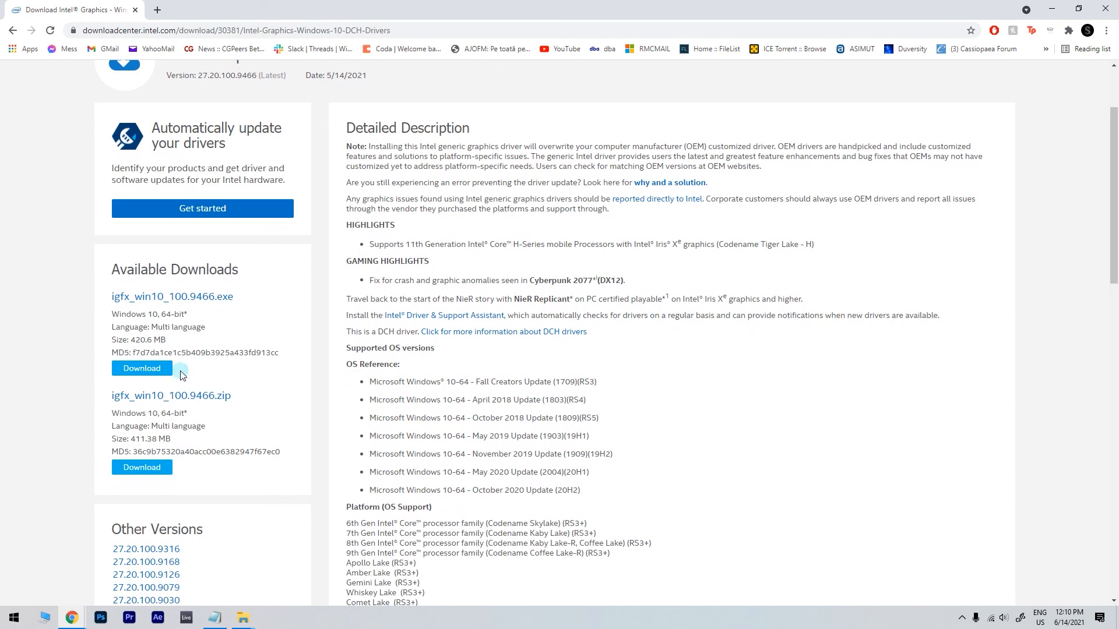
pyautogui.click(157, 369)
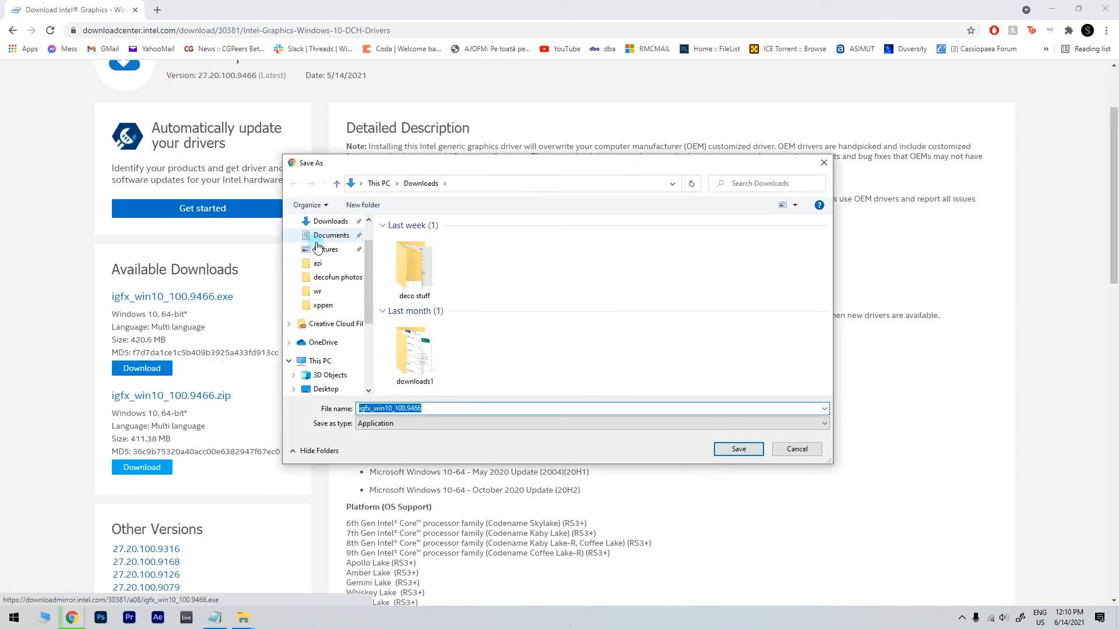
pyautogui.click(325, 390)
pyautogui.click(738, 448)
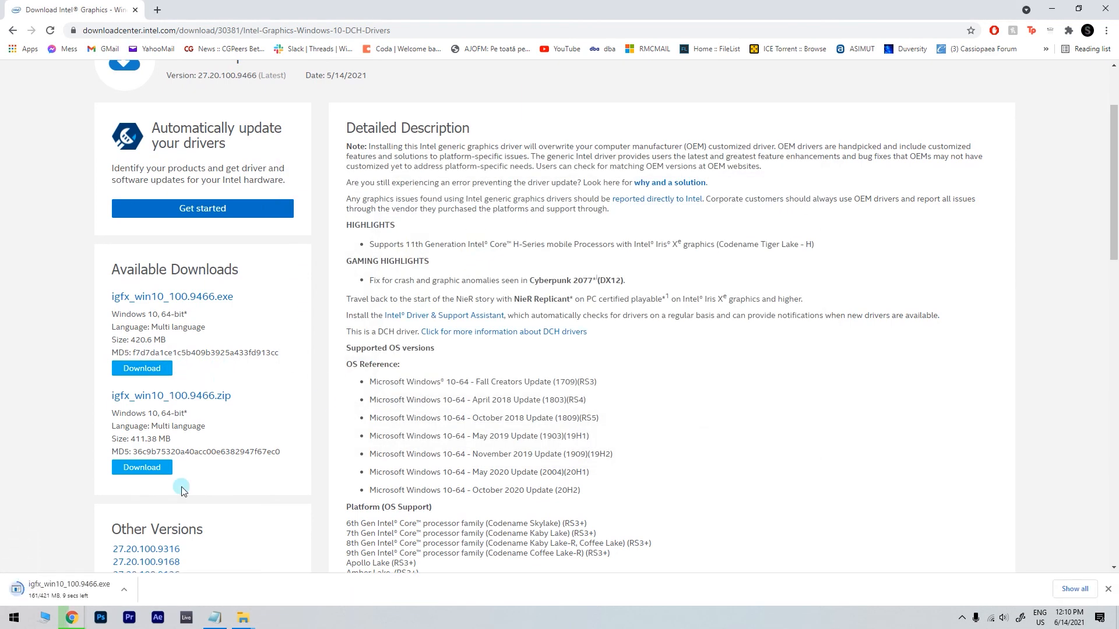